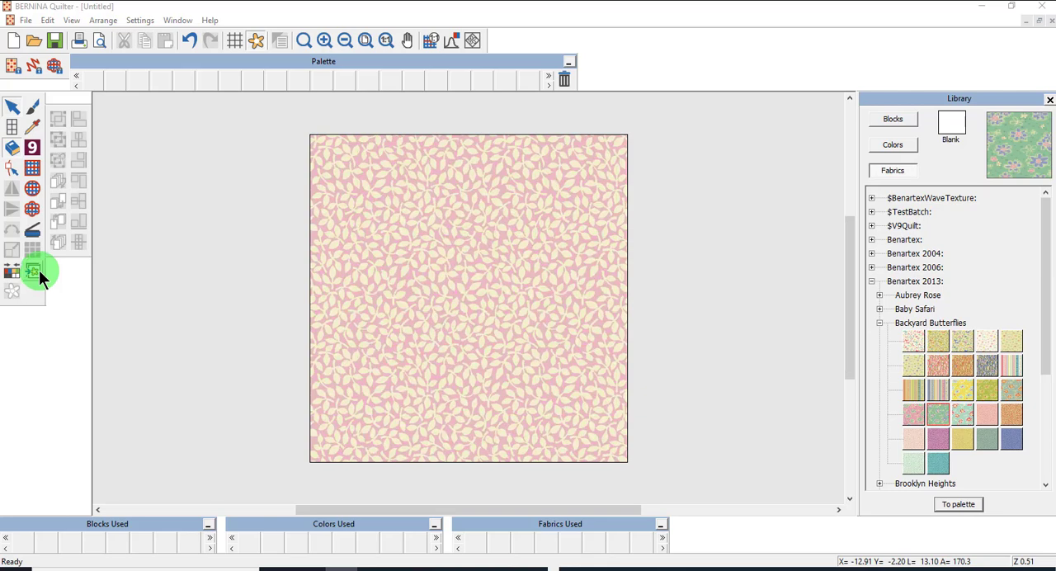
Load the Celtic Spirals2.bmp artwork from the Artwork folder into the quilt design.
left_click(37, 271)
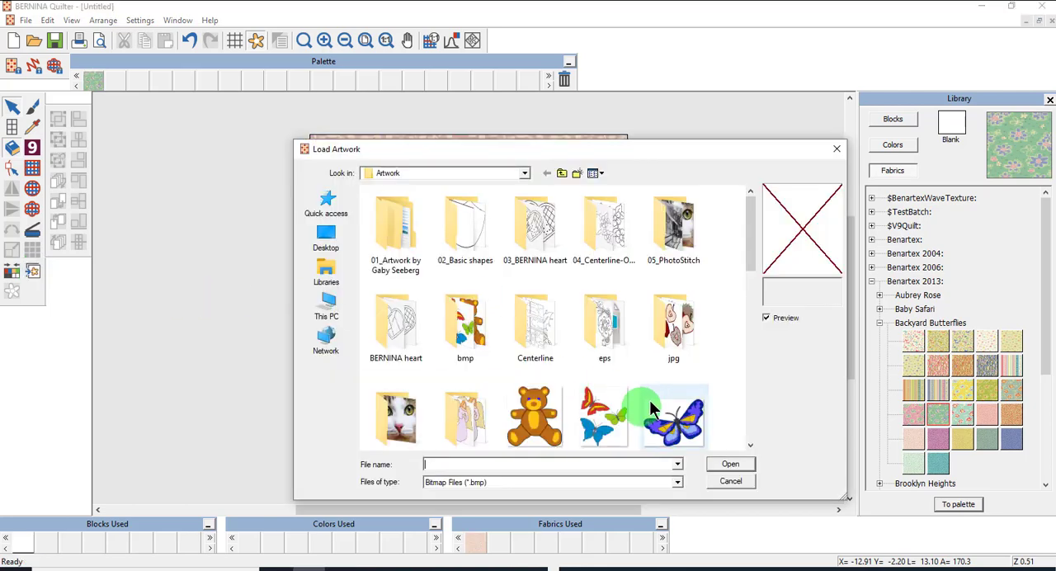
scroll(685, 381, "down", 3)
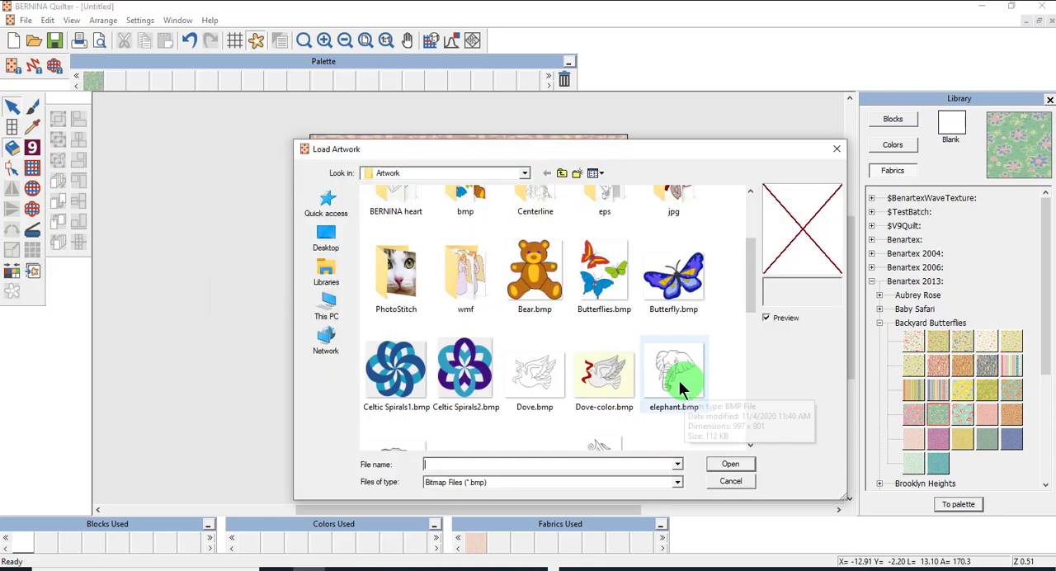
left_click(465, 402)
left_click(731, 464)
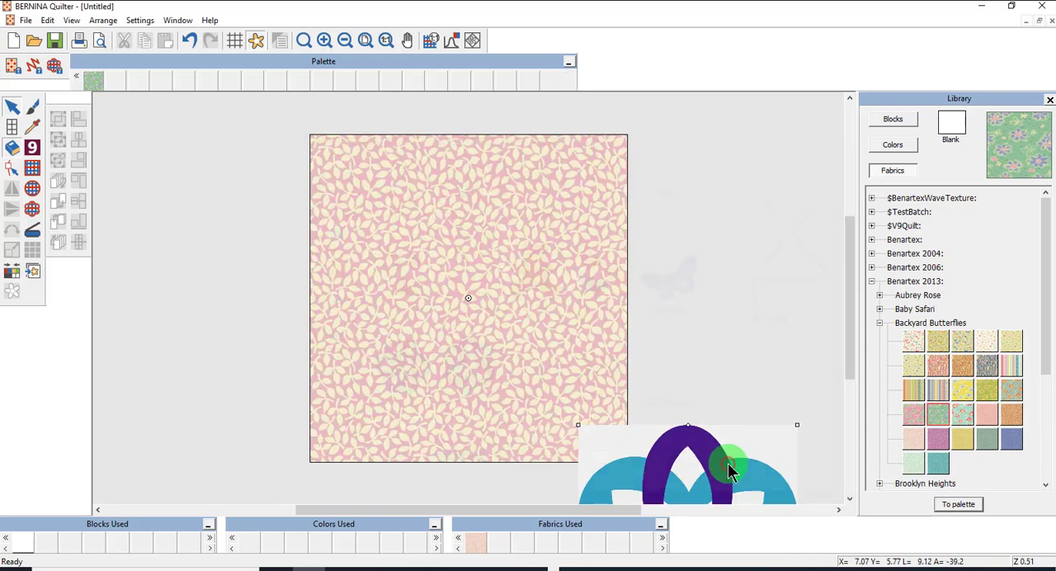
left_click(728, 467)
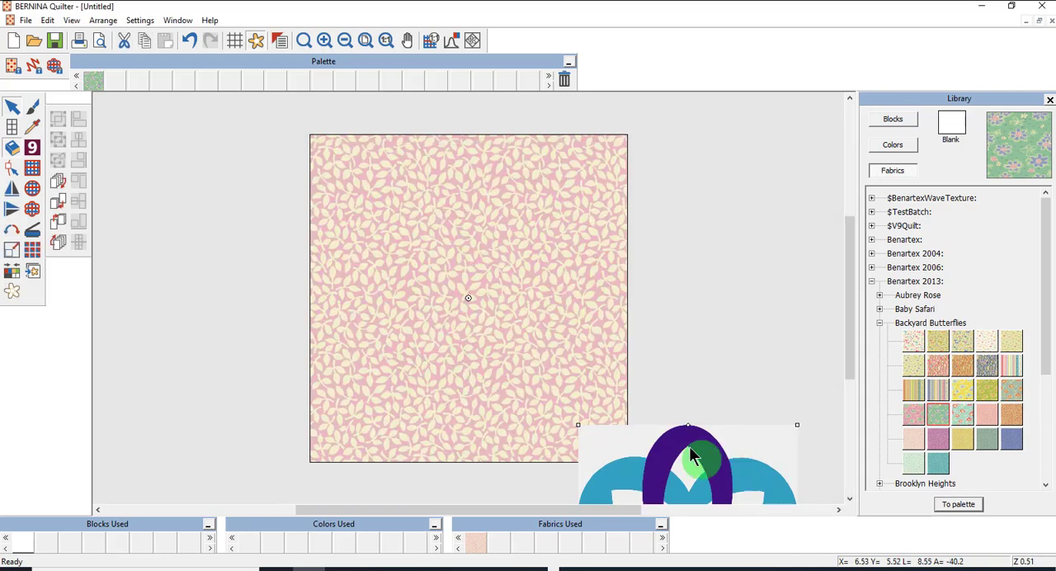
Move the spiral artwork onto the middle of the pink leaf-print block.
left_click(11, 108)
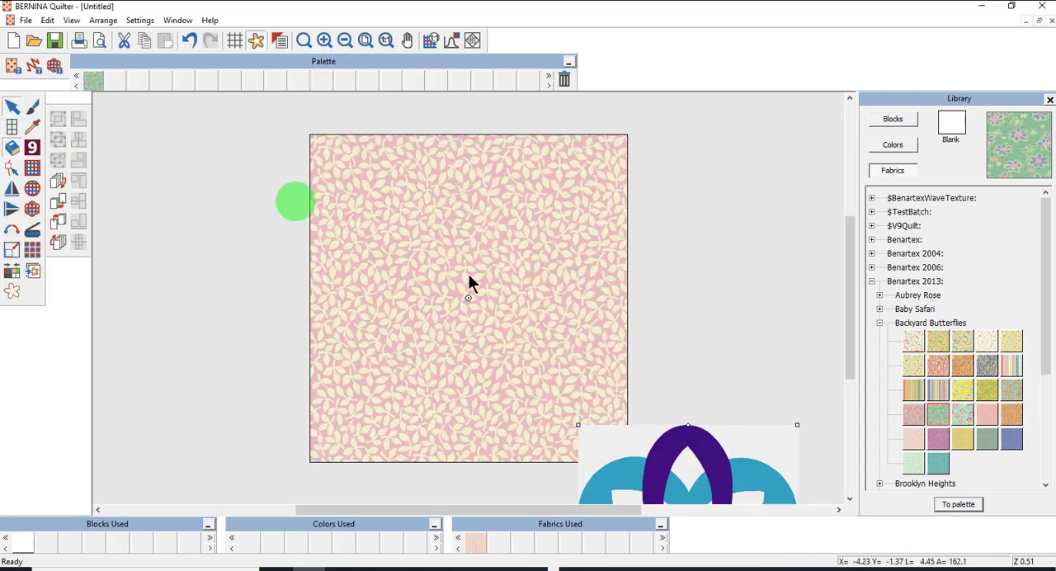
left_click_drag(707, 461, 483, 210)
left_click_drag(482, 295, 482, 333)
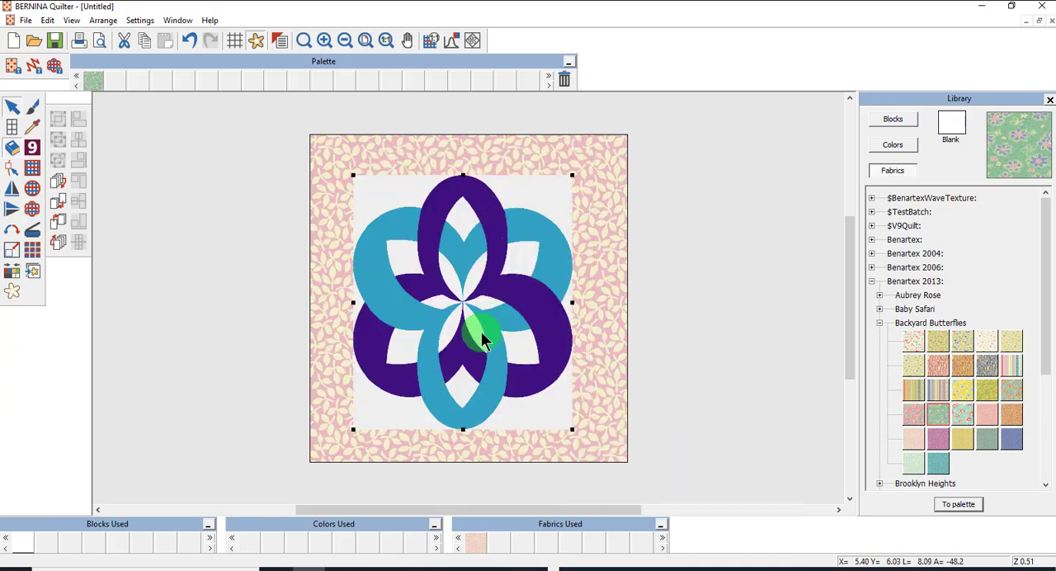
Enlarge the spiral artwork in height and width within the block and centre it on the block.
left_click_drag(482, 334, 589, 168)
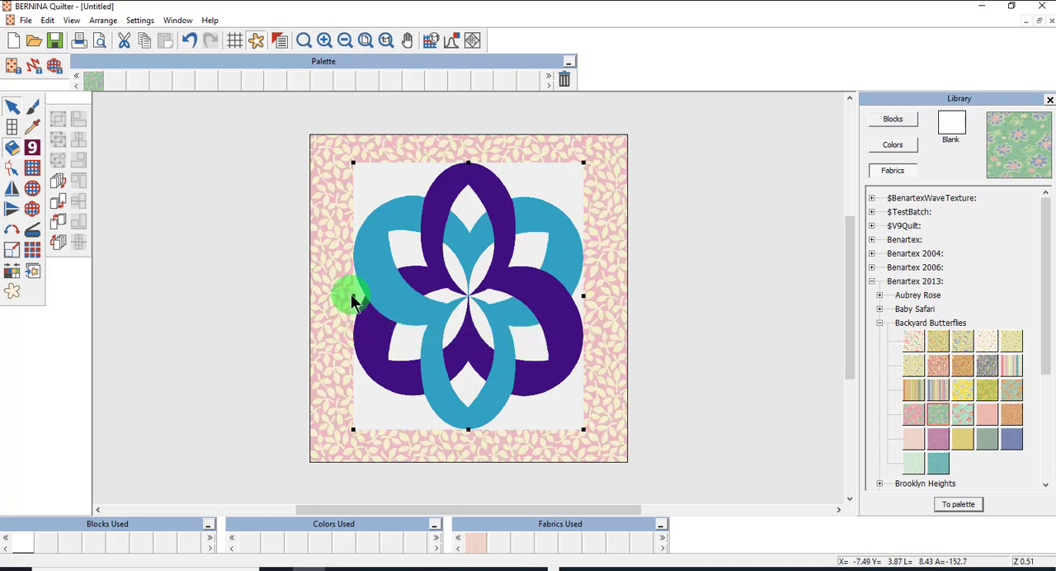
left_click_drag(353, 295, 338, 297)
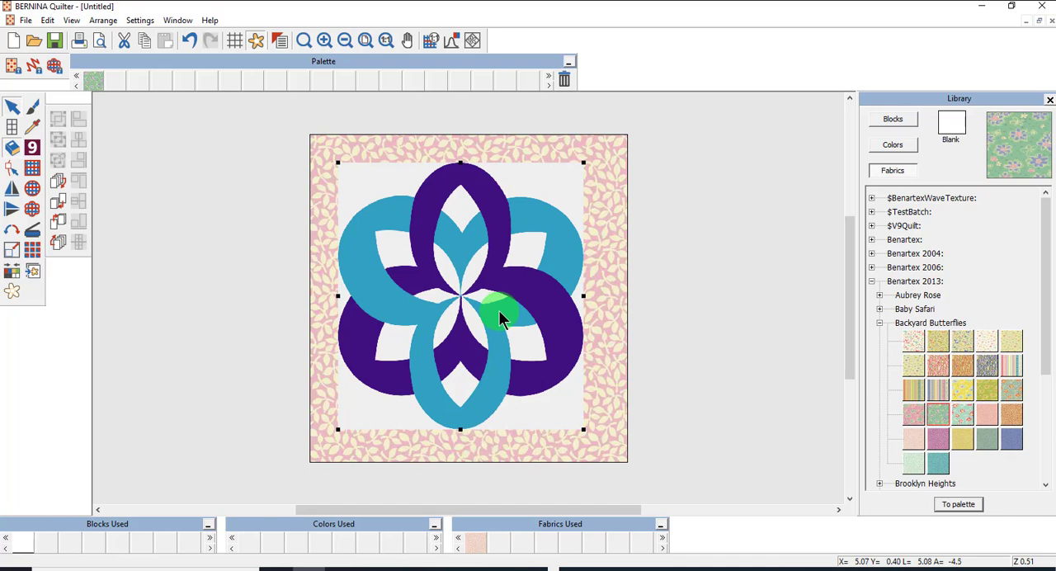
left_click(618, 287)
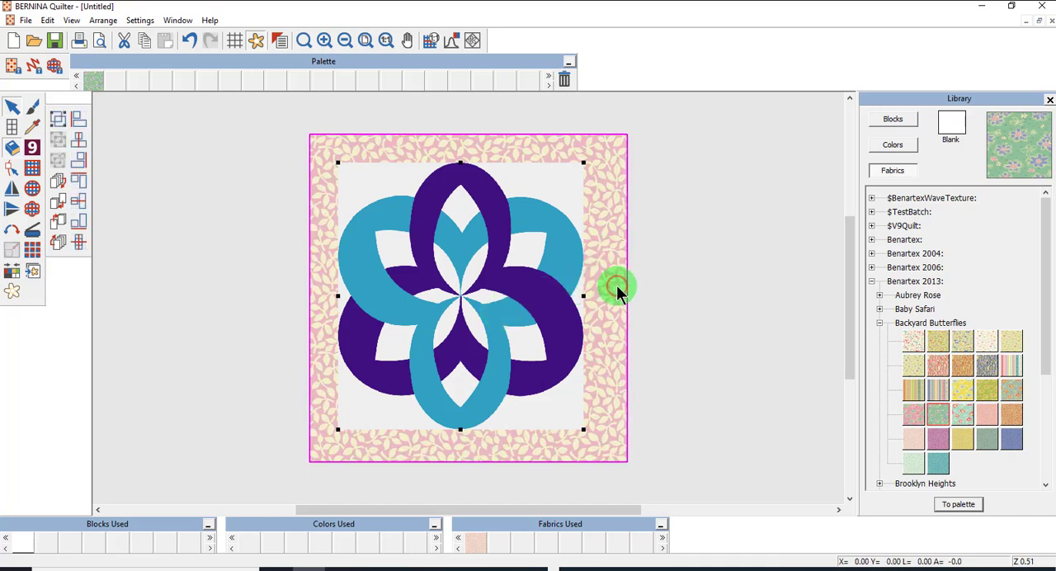
left_click(78, 243)
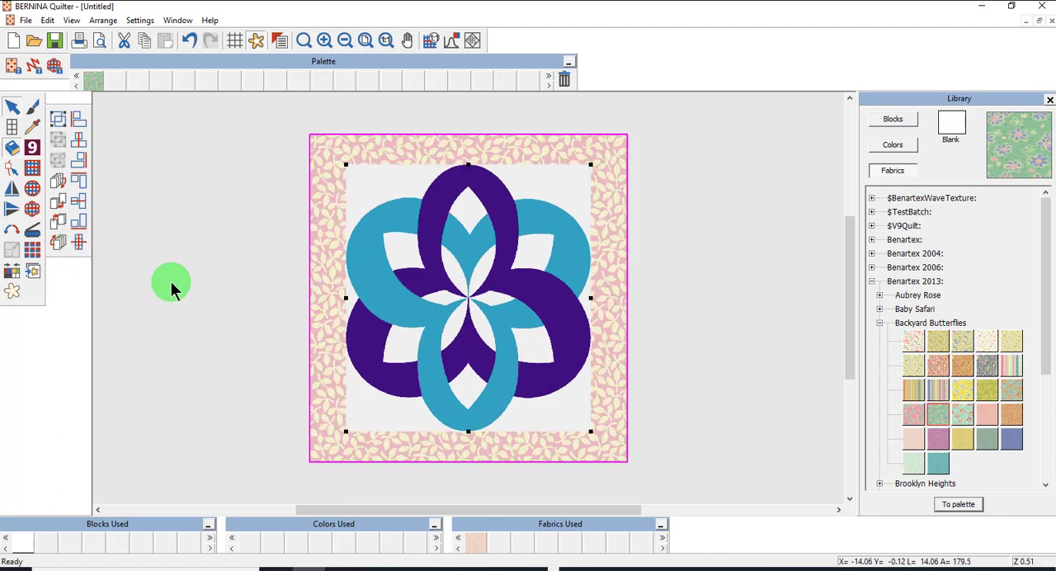
Dim the spiral artwork and restore its full colour, and hide all artwork and show it again.
left_click(421, 284)
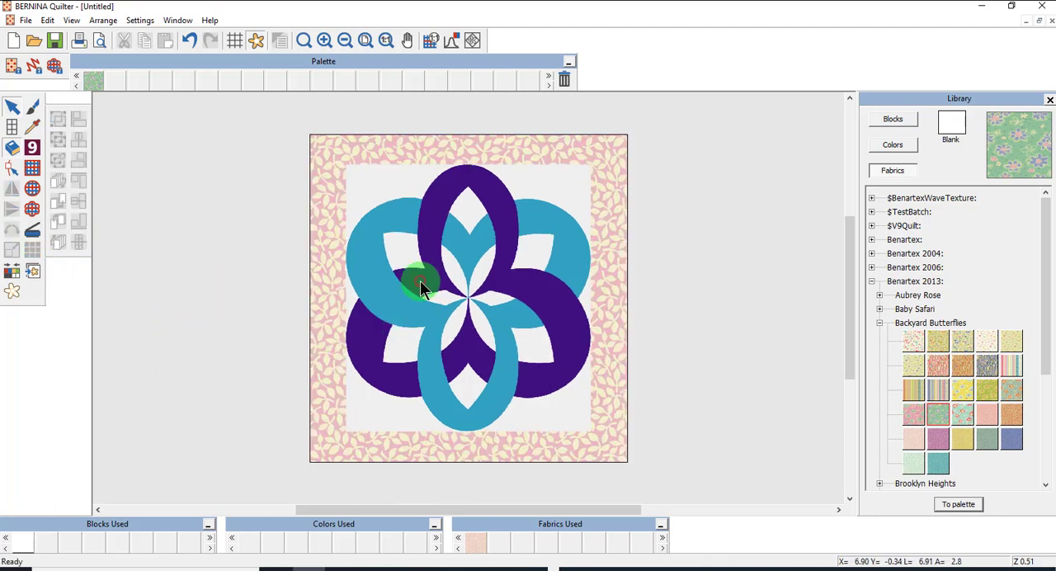
left_click(11, 292)
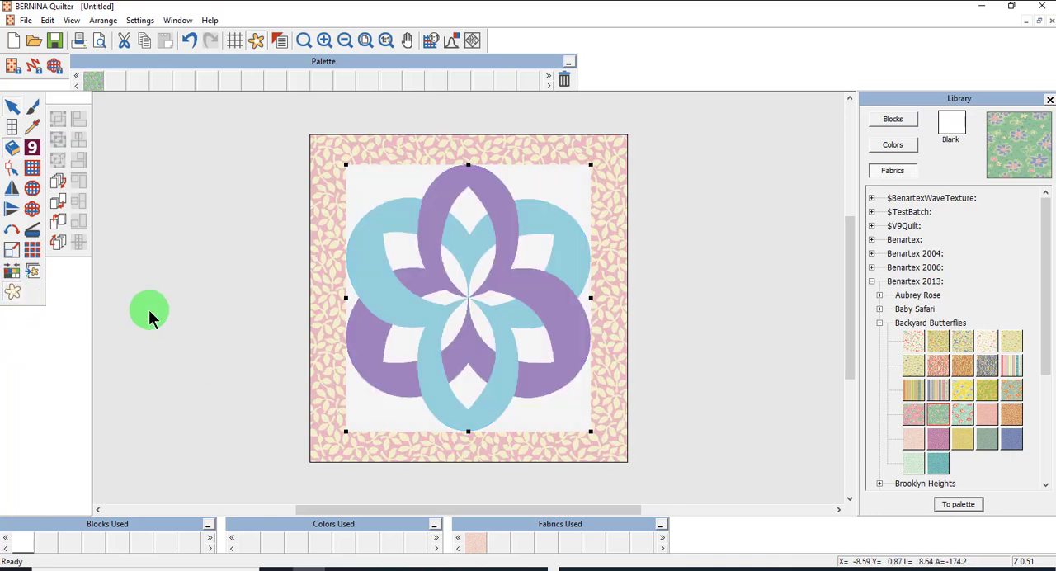
left_click(14, 295)
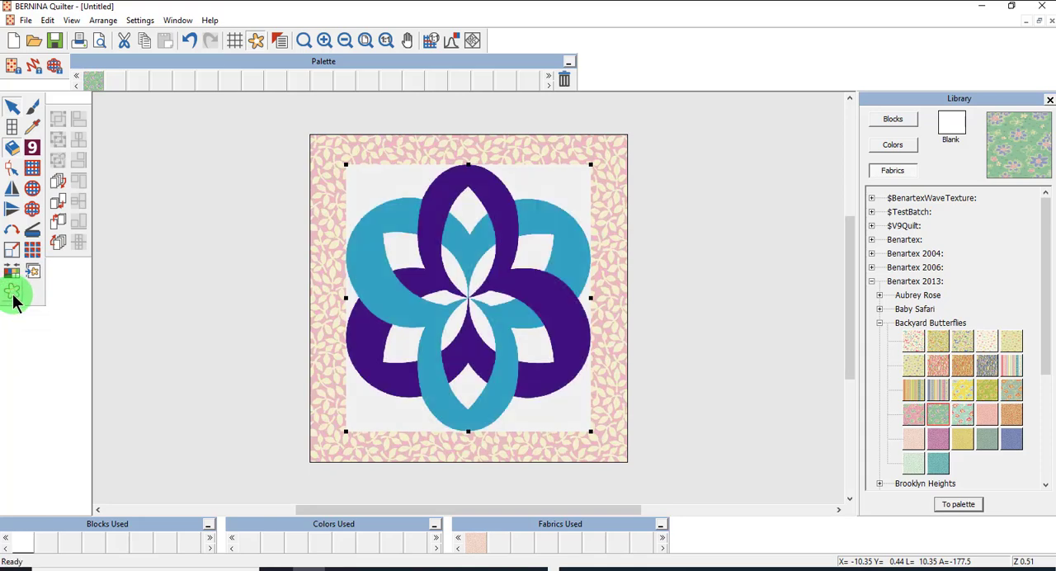
left_click(256, 43)
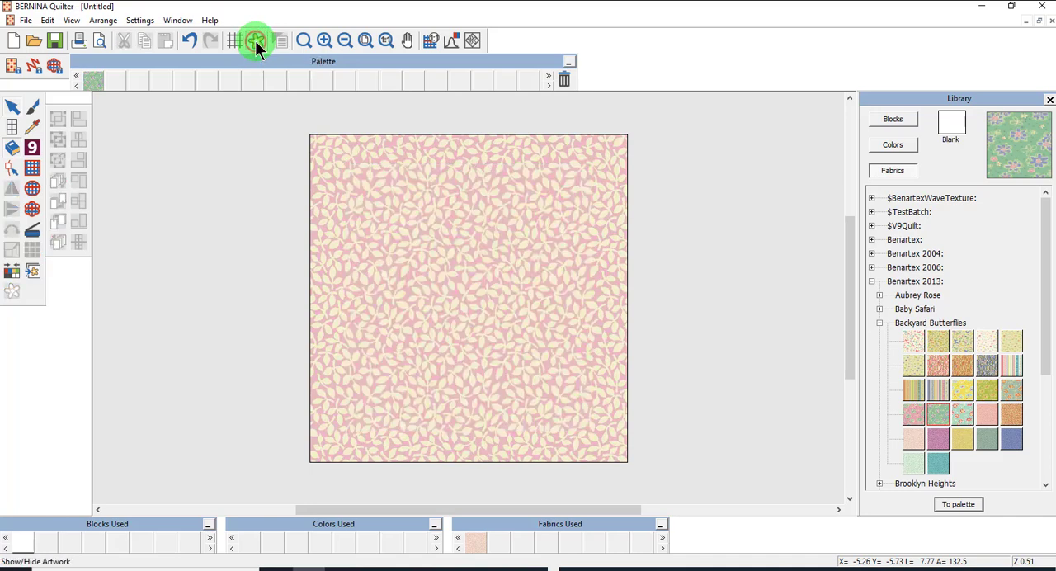
left_click(255, 43)
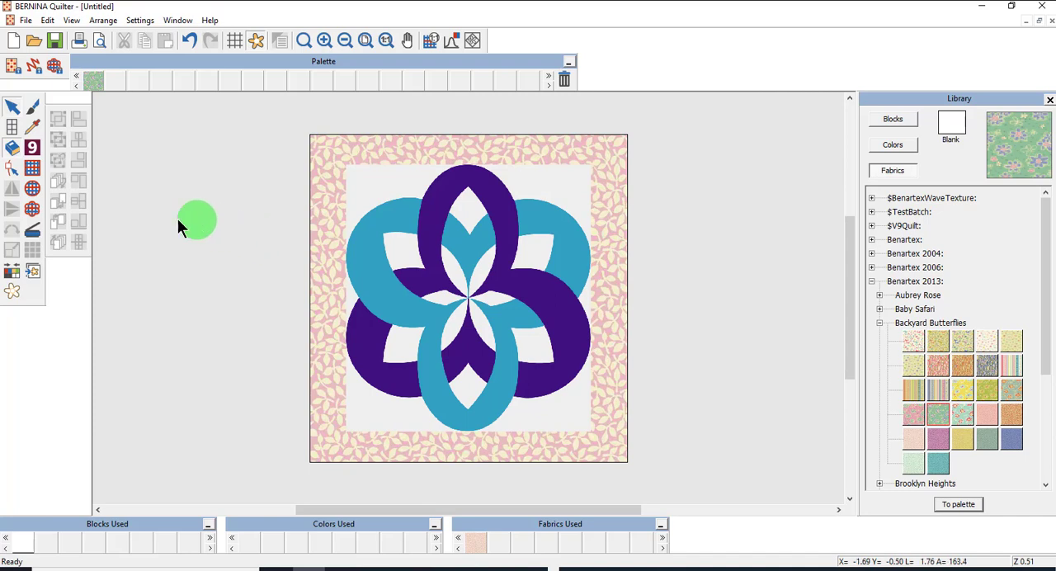
Trace the outer edge of the six-lobed spiral artwork as a closed appliqué shape with curved lobes and corner points between them.
left_click(34, 207)
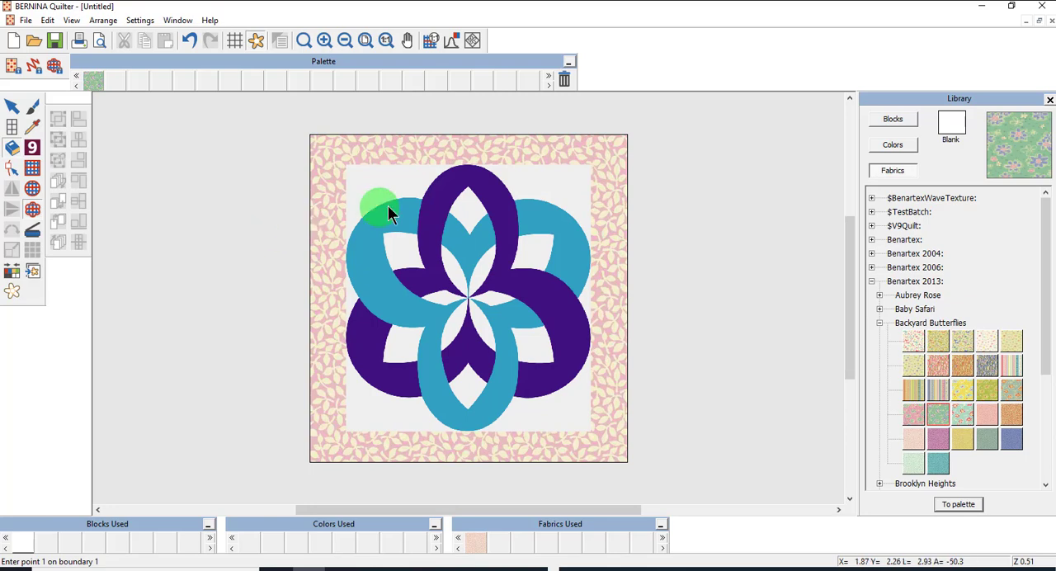
left_click(514, 199)
left_click(583, 227)
left_click(578, 296)
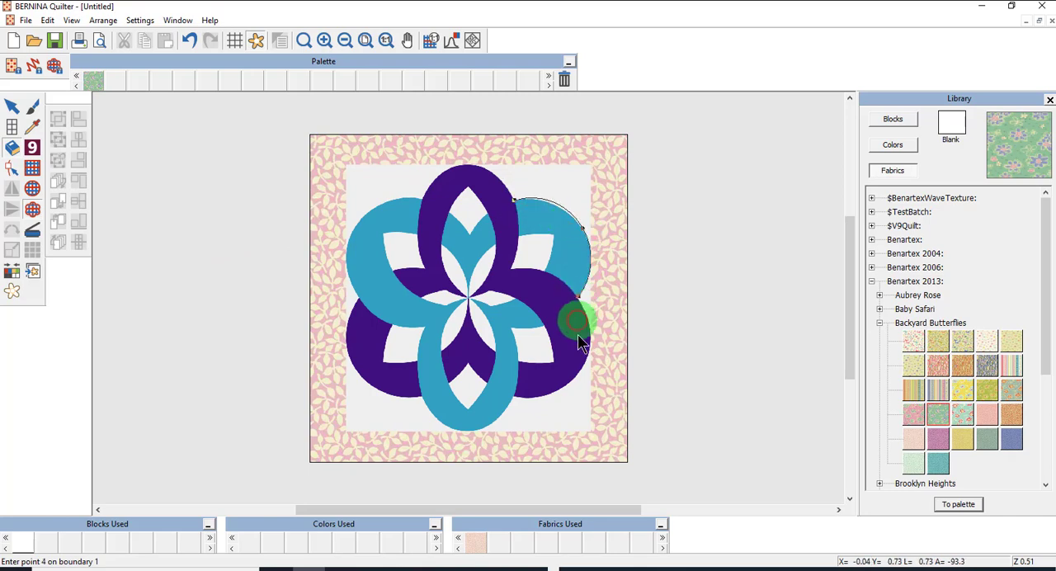
left_click(574, 376)
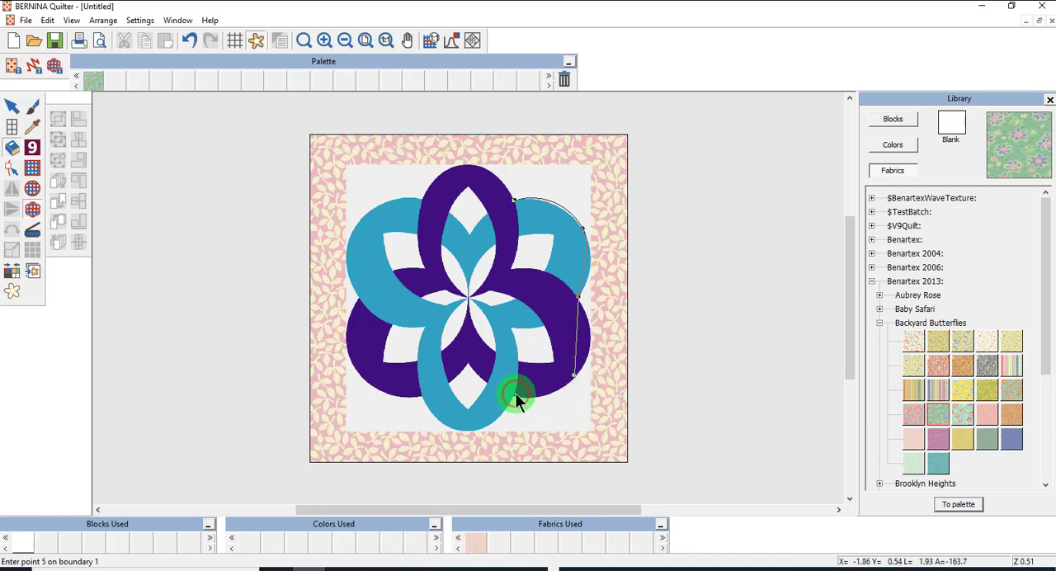
left_click(515, 392)
left_click(470, 428)
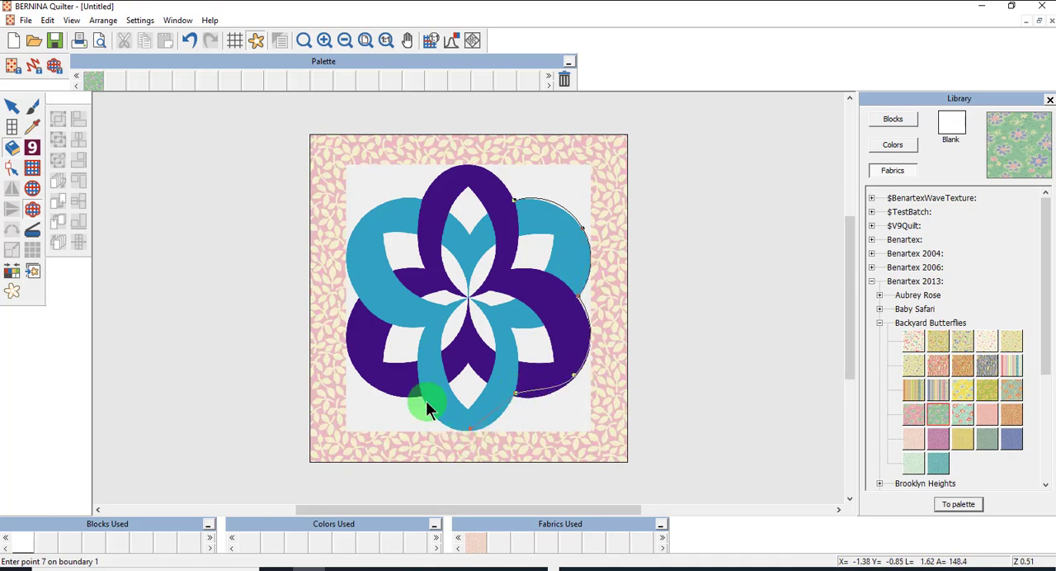
left_click(420, 396)
left_click(354, 369)
left_click(359, 298)
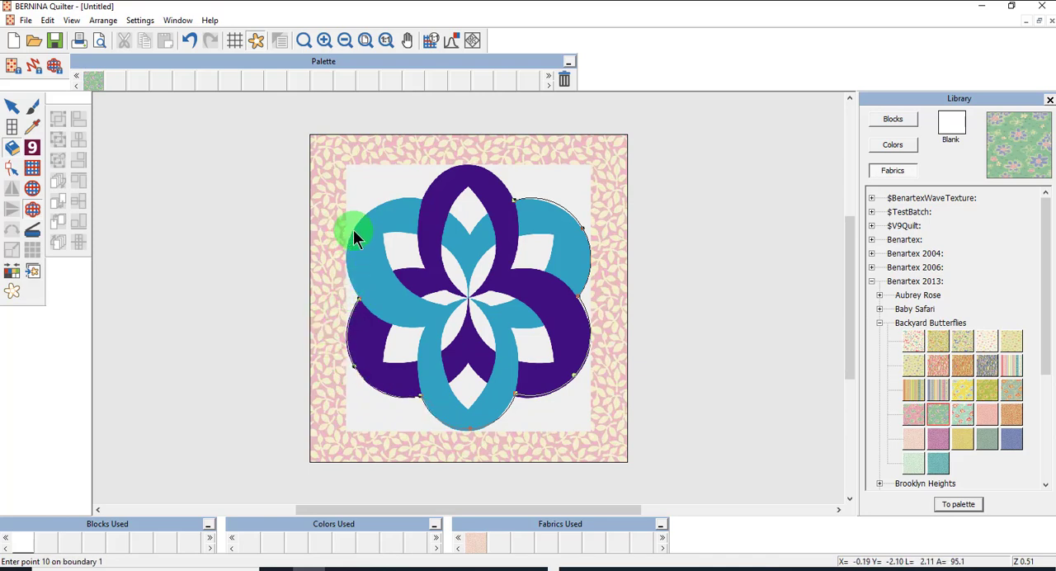
left_click(353, 230)
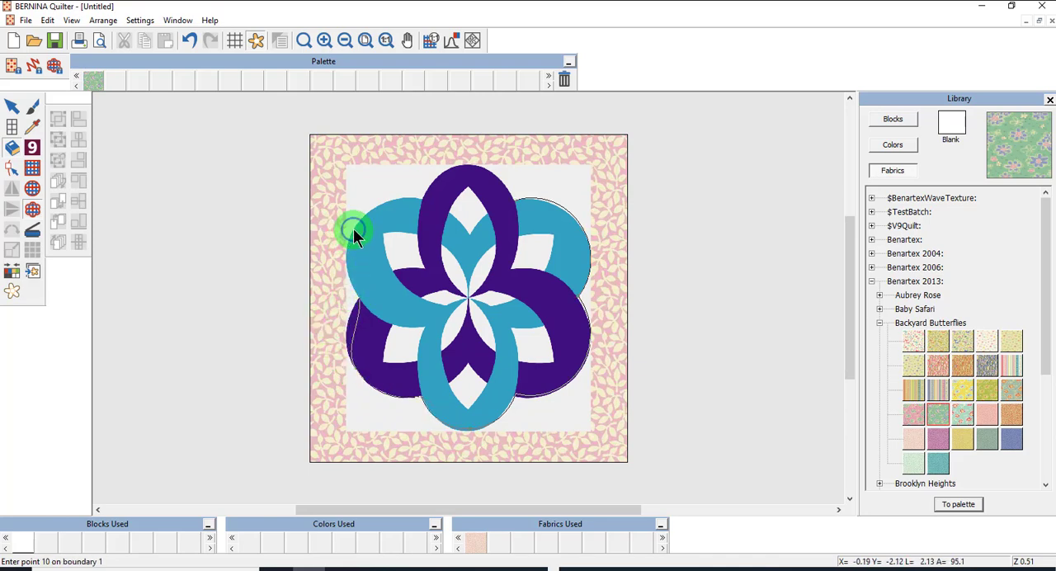
left_click(421, 201)
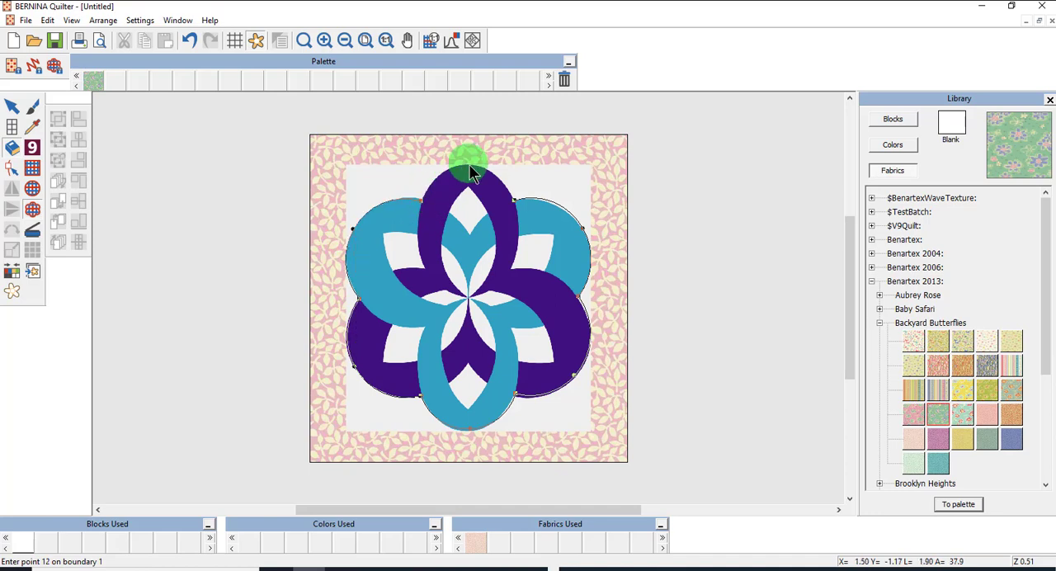
left_click(463, 172)
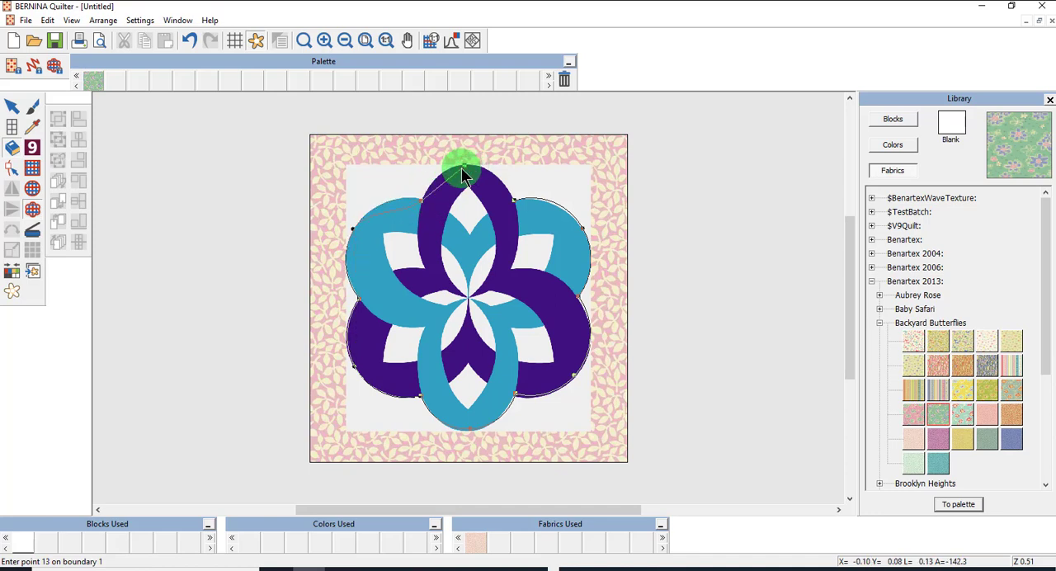
left_click(462, 168)
key("Return")
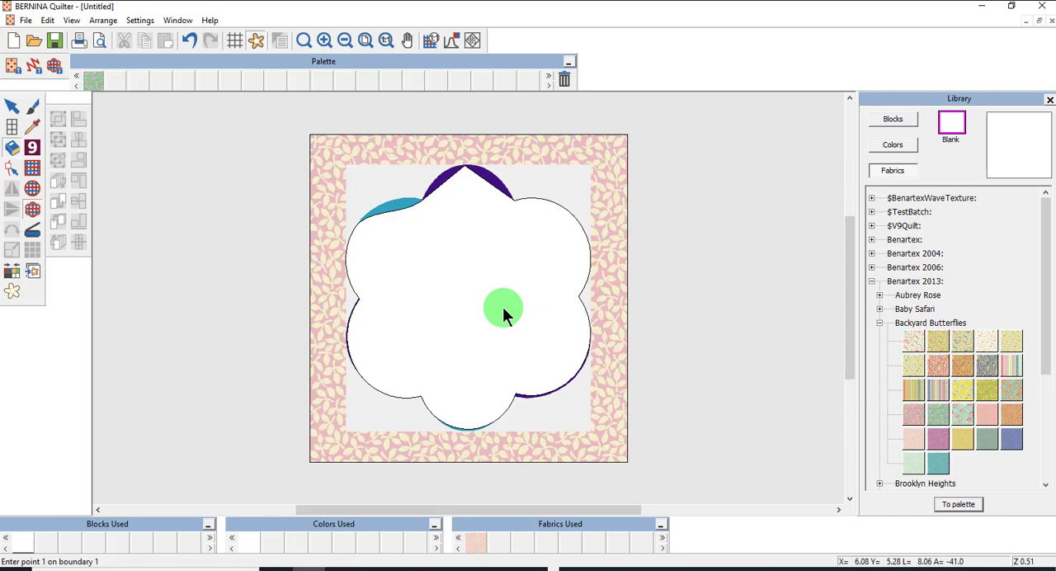
Reshape the appliqué outline to follow the artwork by moving the upper-left lobe's point and converting the top lobe's corner point to a curve.
left_click(12, 107)
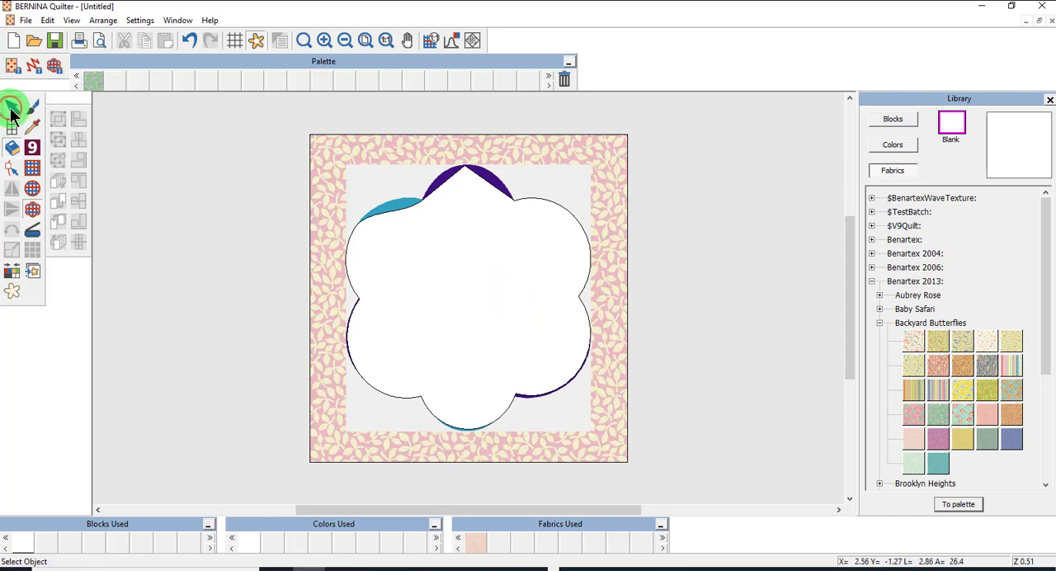
left_click(468, 287)
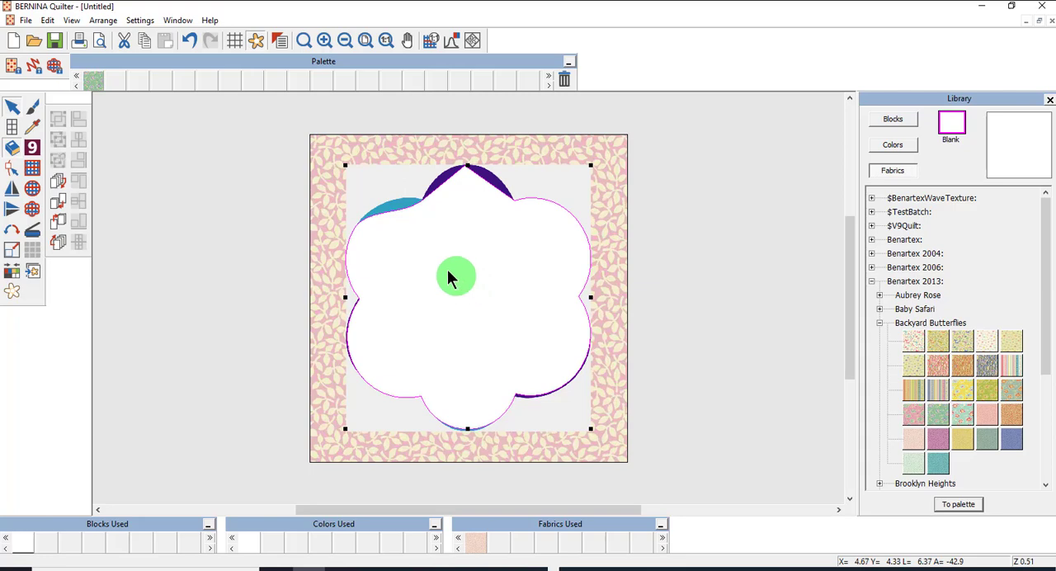
left_click(12, 169)
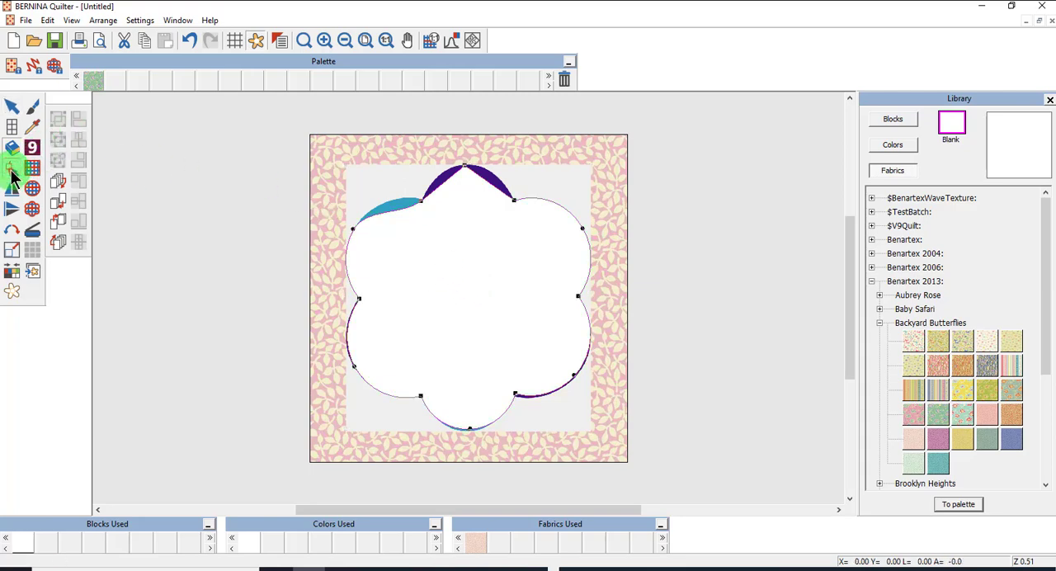
left_click_drag(354, 229, 363, 220)
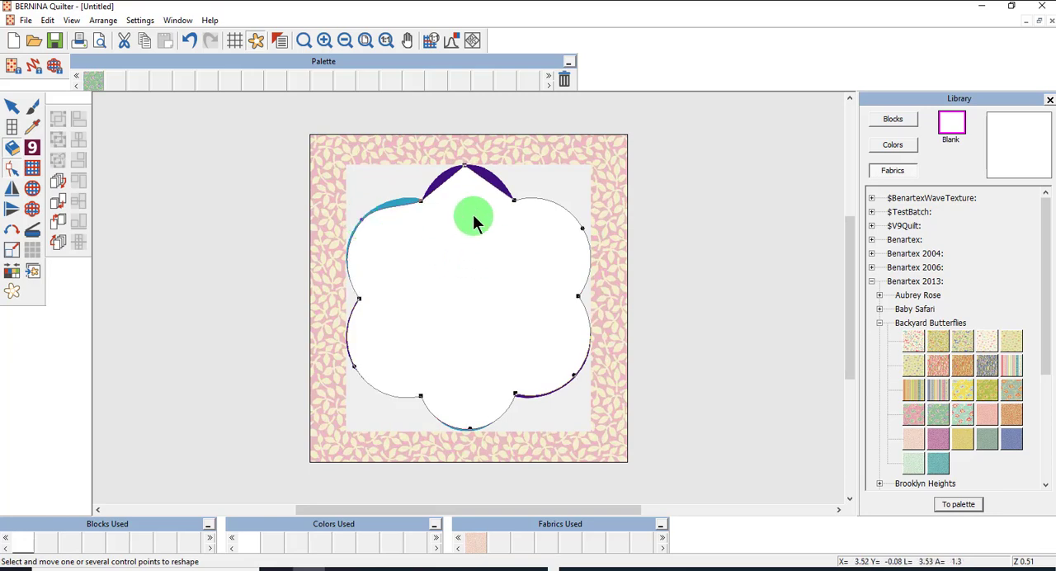
left_click(464, 165)
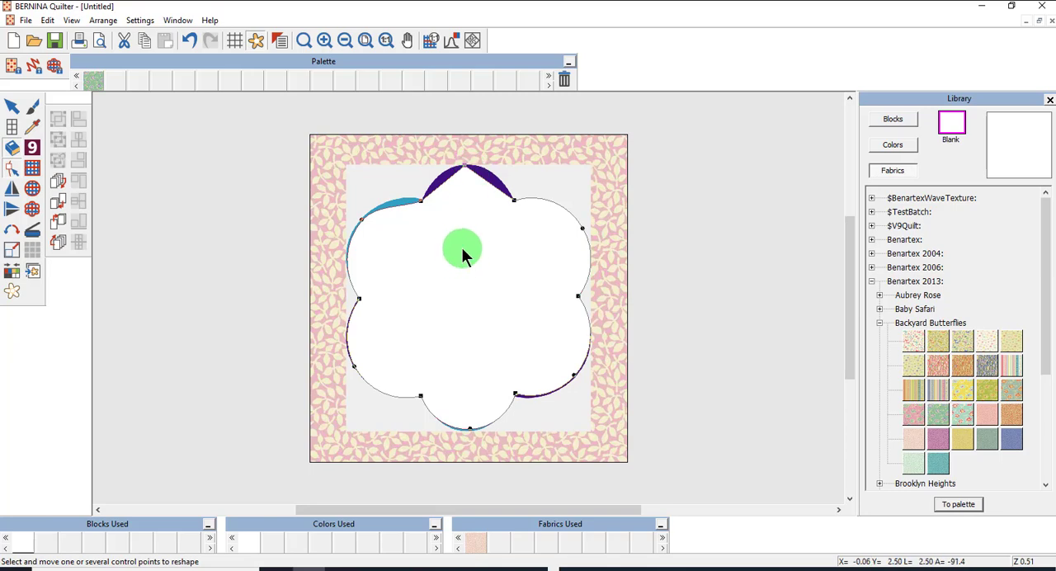
key("space")
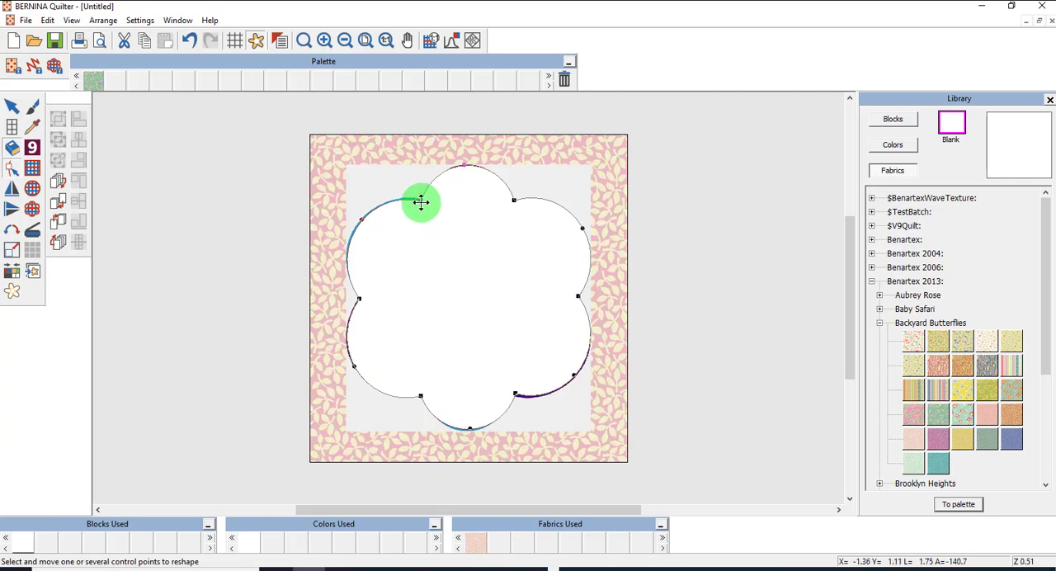
left_click(516, 396)
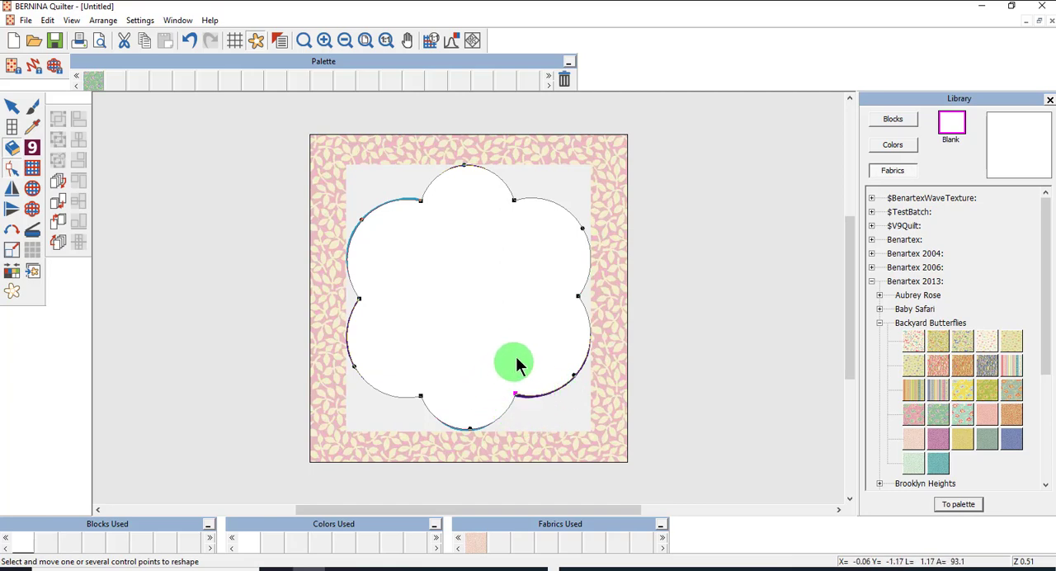
Delete the spiral artwork behind the appliqué shape, keeping only the shape on the block.
left_click(10, 107)
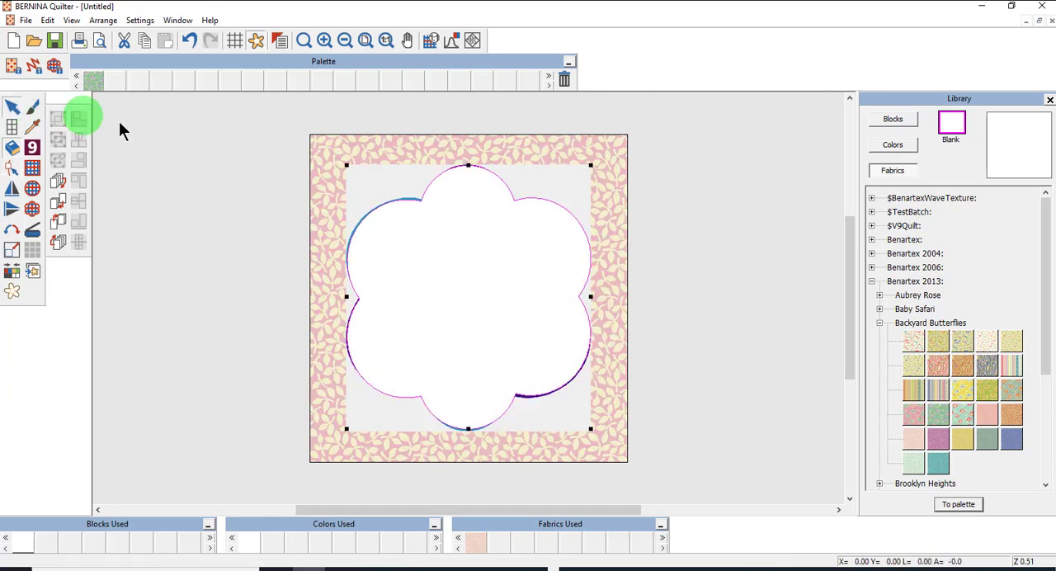
left_click(185, 227)
left_click(384, 187)
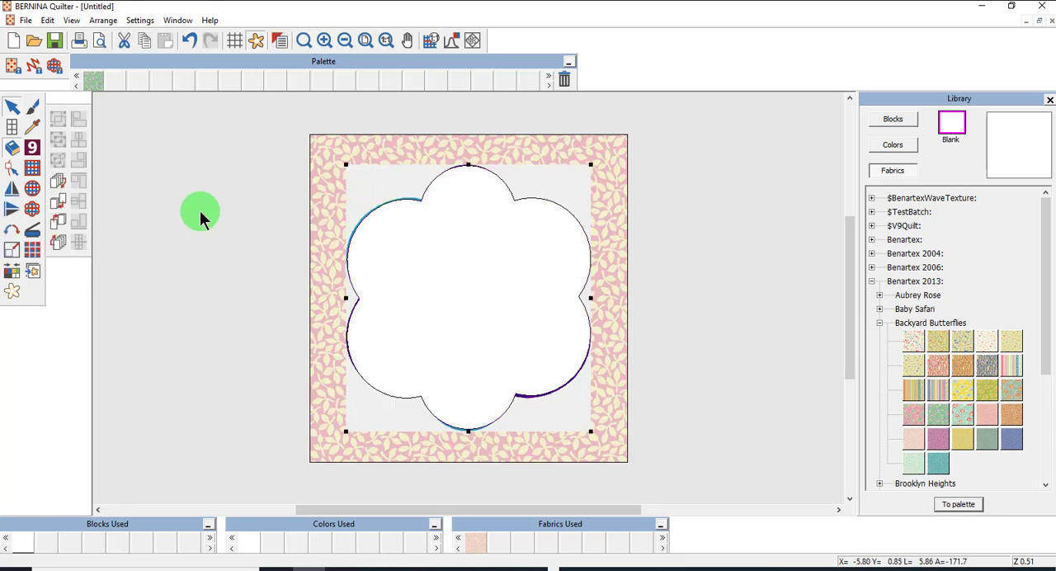
left_click(199, 211)
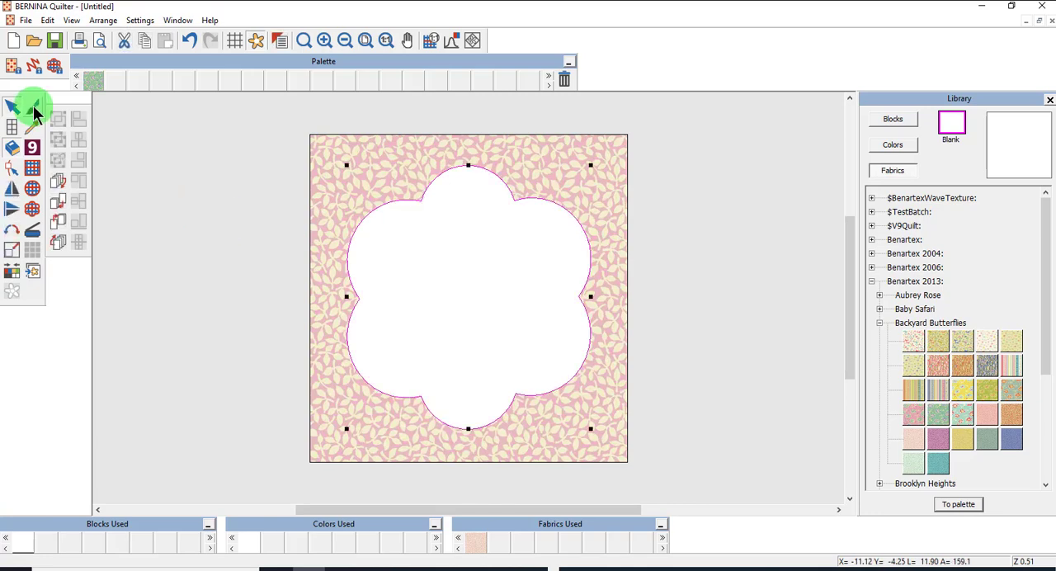
Fill the appliqué shape with the green floral butterfly fabric from the palette.
left_click(33, 106)
left_click(92, 80)
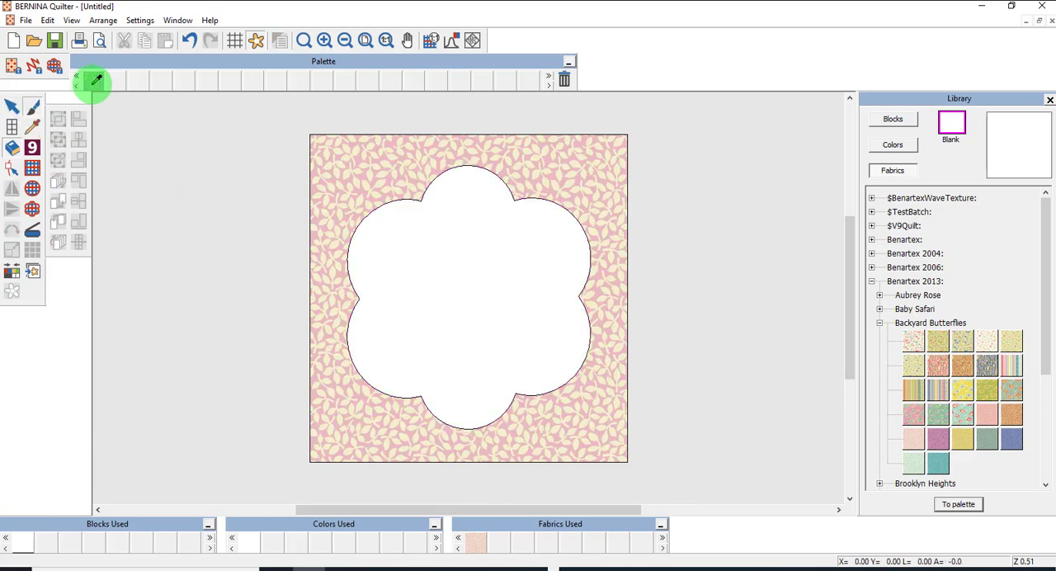
left_click(479, 261)
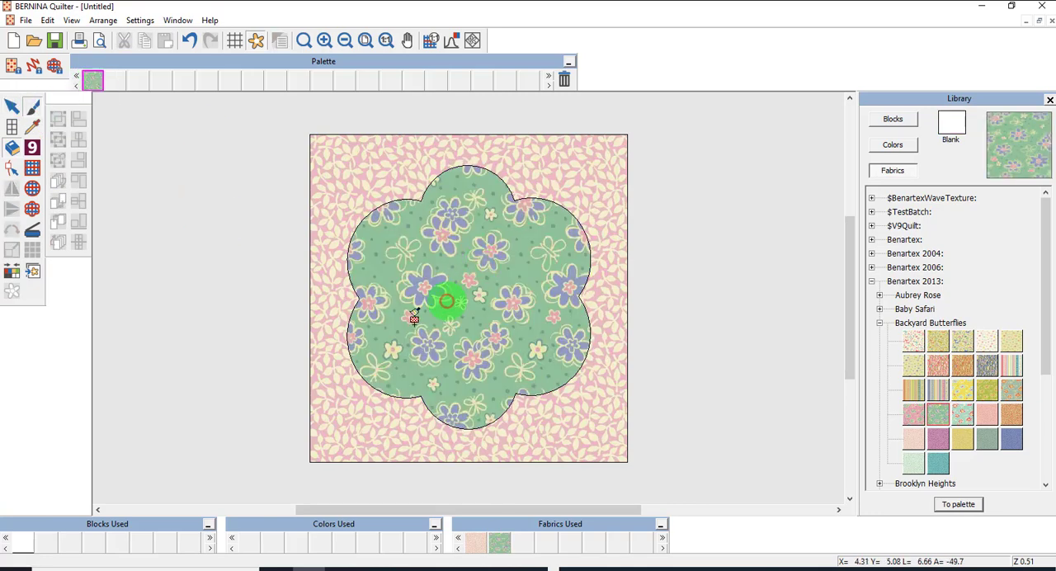
Open a print preview of the quilt's Appliqué pattern.
left_click(99, 41)
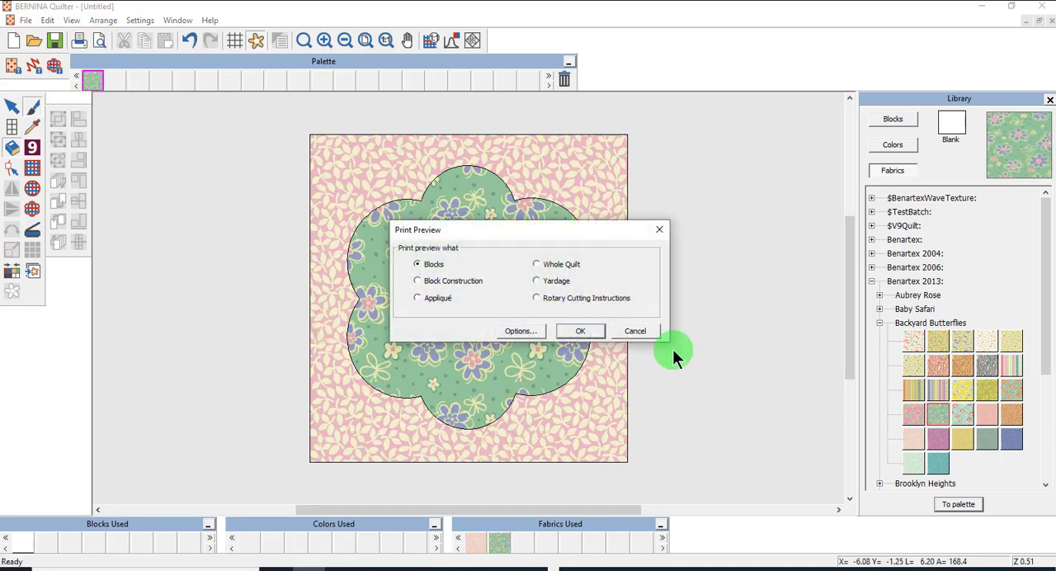
left_click(432, 302)
left_click(581, 331)
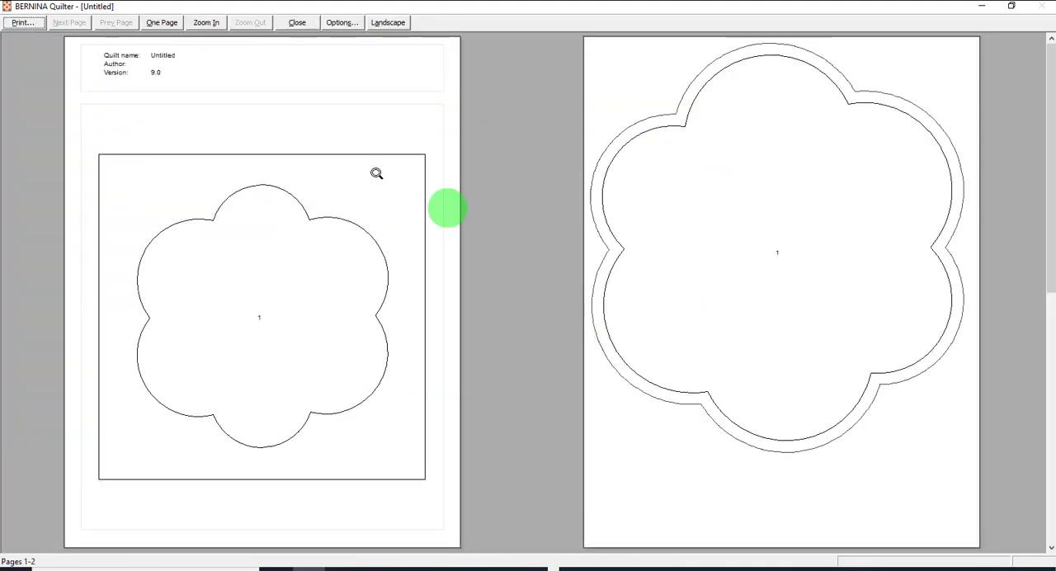